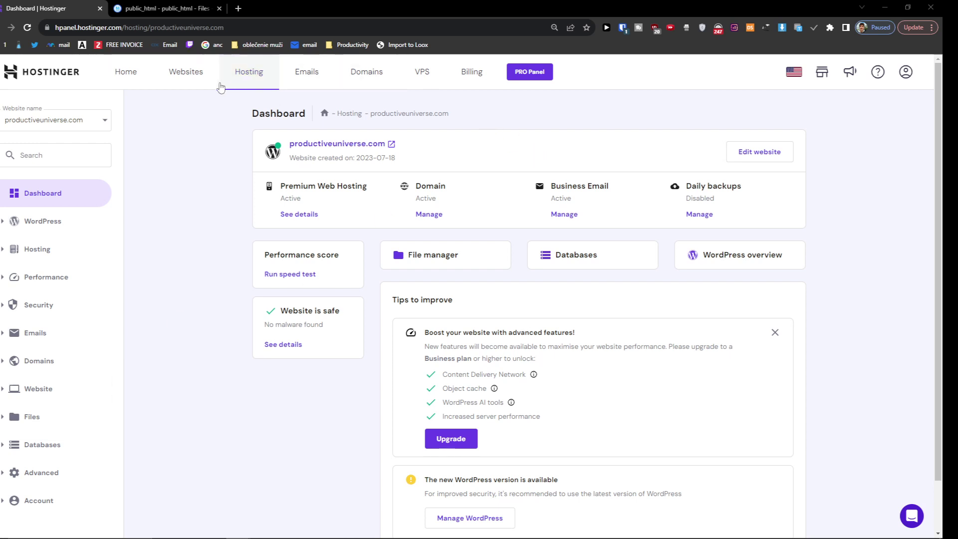
# From the Websites list, manage hosting for productiveuniverse.com, dismissing the update toast.
pyautogui.click(189, 80)
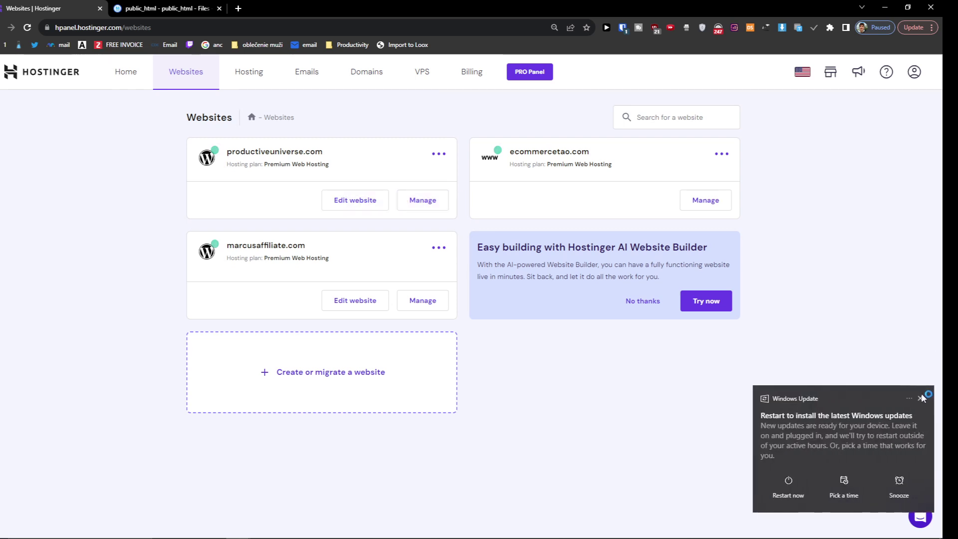
pyautogui.click(922, 398)
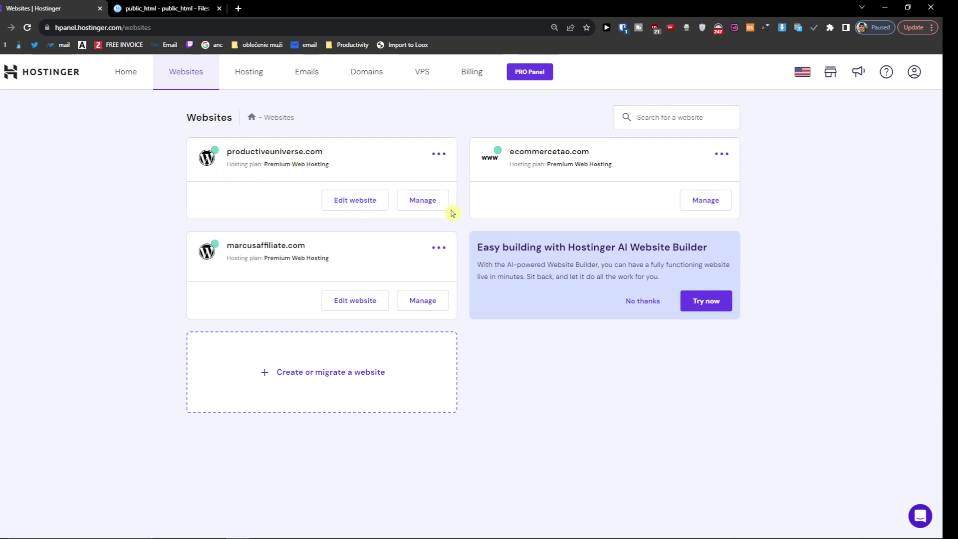
pyautogui.click(423, 209)
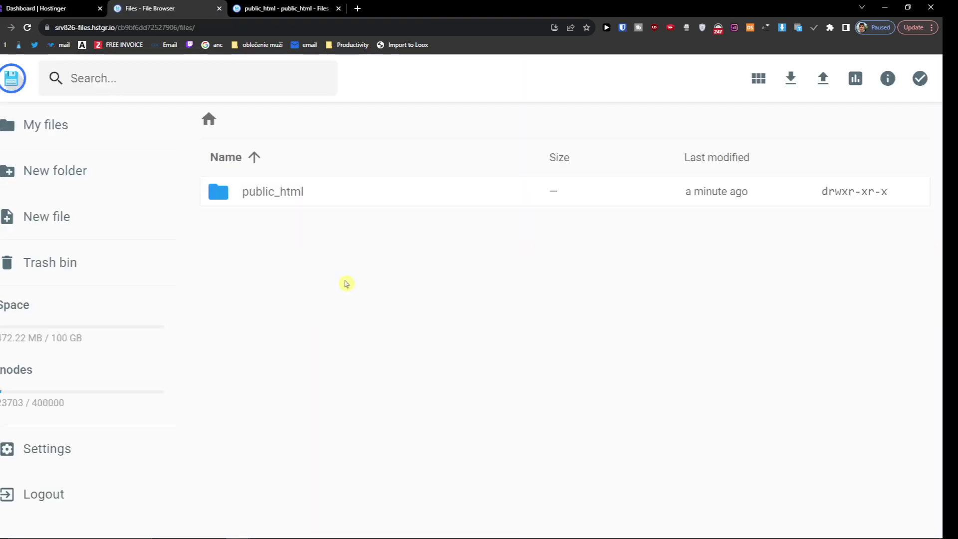
# Enter the public_html folder and begin creating a new folder there.
pyautogui.doubleClick(290, 197)
pyautogui.scroll(-4, 504, 362)
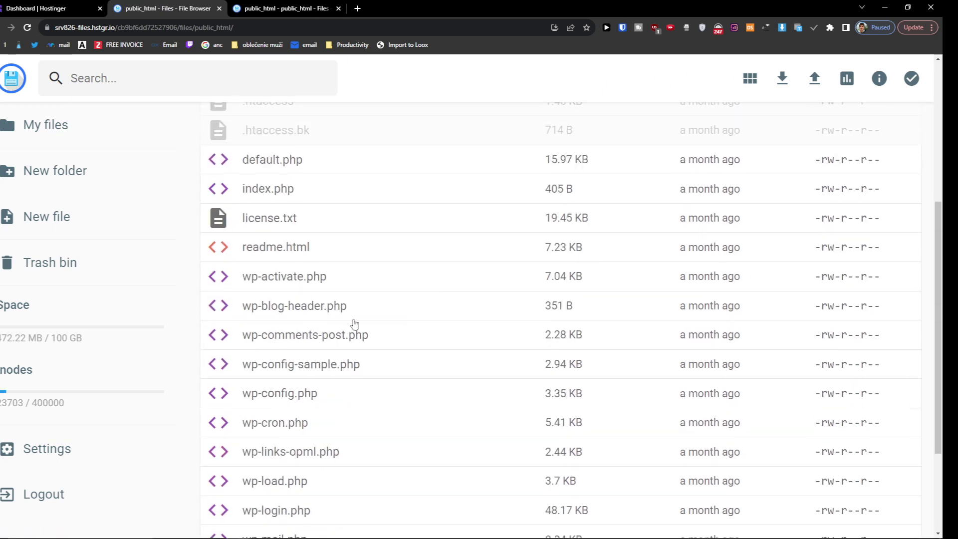
pyautogui.scroll(-1, 355, 325)
pyautogui.scroll(5, 340, 387)
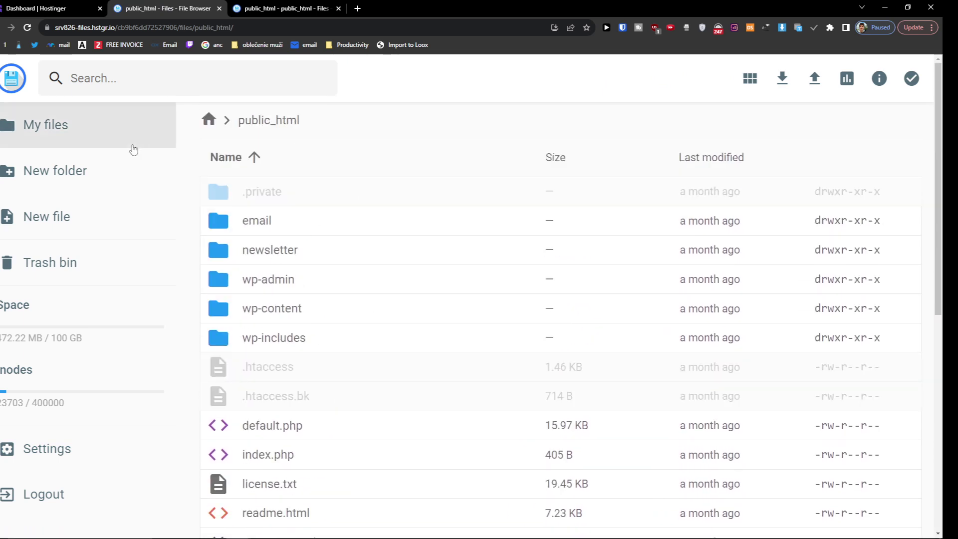
pyautogui.click(106, 184)
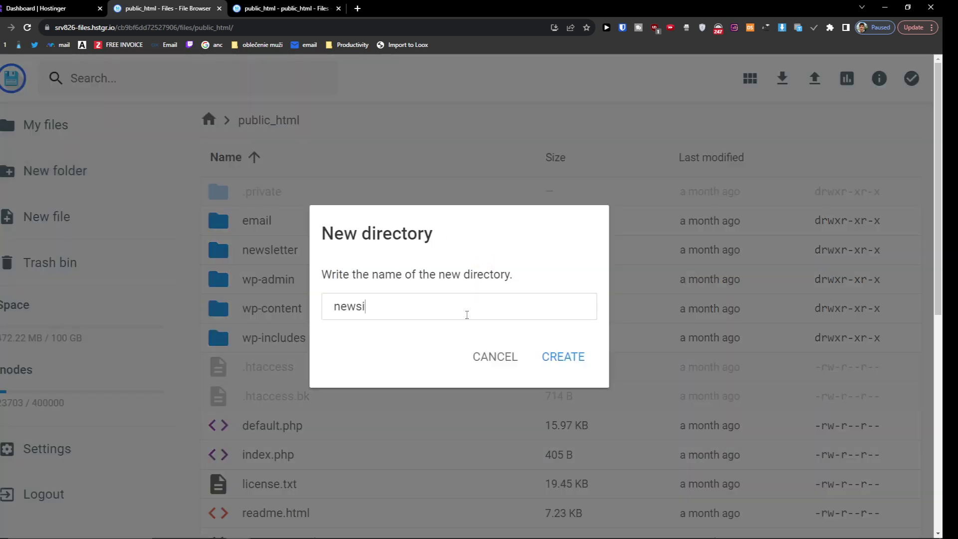
# Confirm creation of the newsite folder inside public_html.
pyautogui.click(587, 369)
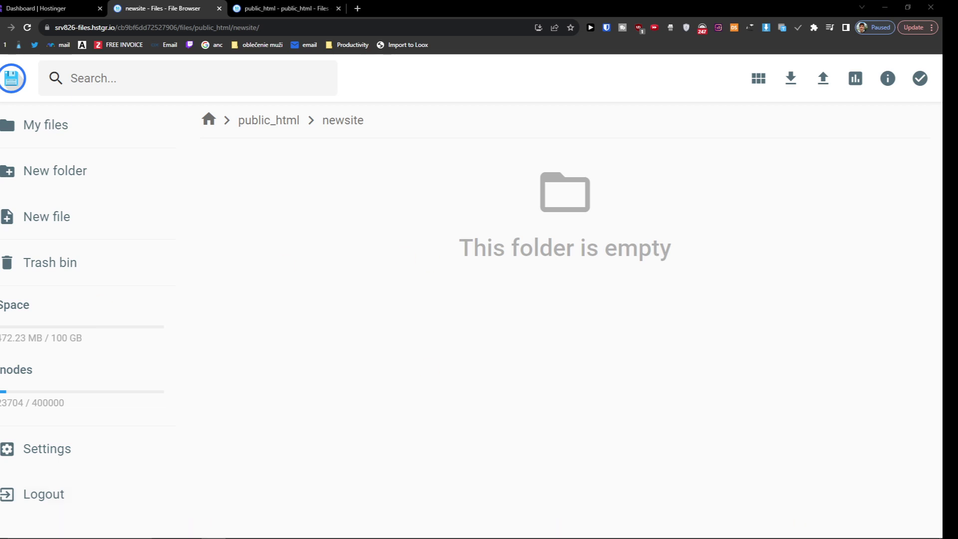
# Upload the site files into newsite by drag-and-drop, then browse public_html and the newsletter folder.
pyautogui.moveTo(106, 297); pyautogui.dragTo(367, 301)
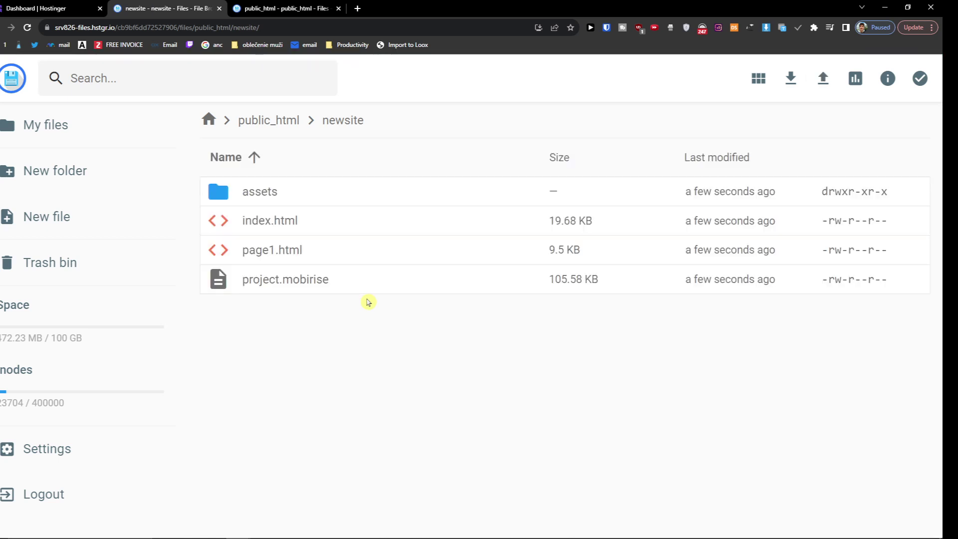
pyautogui.click(267, 120)
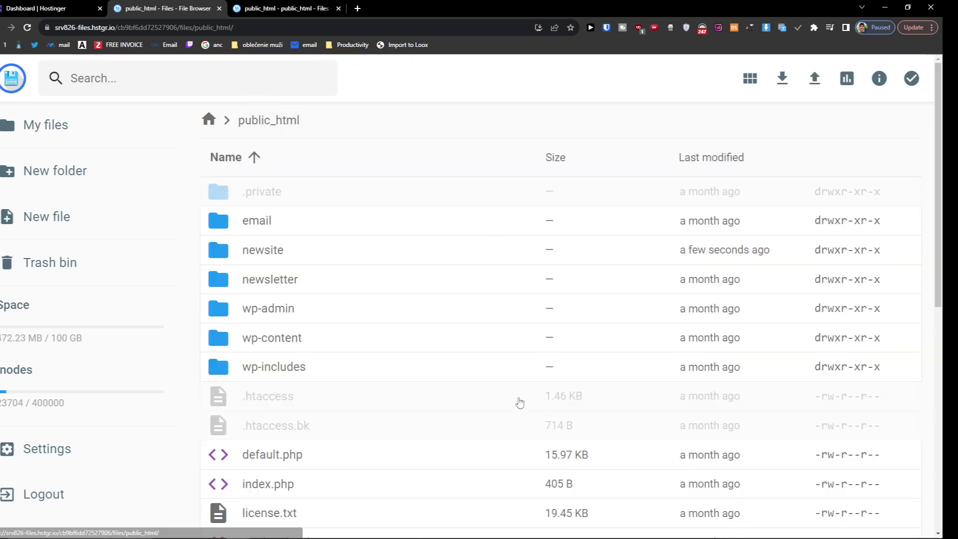
pyautogui.scroll(-3, 282, 366)
pyautogui.scroll(-3, 283, 366)
pyautogui.scroll(5, 435, 493)
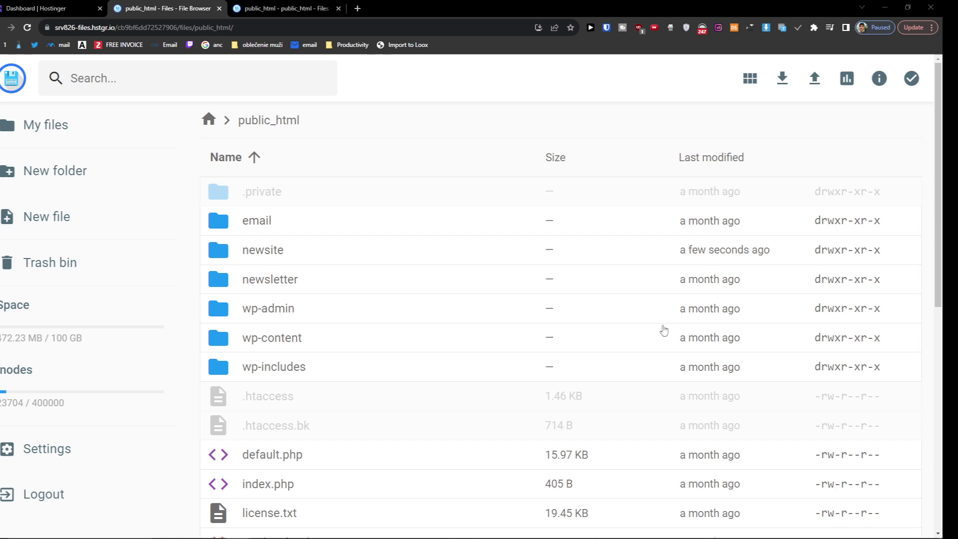
pyautogui.doubleClick(298, 288)
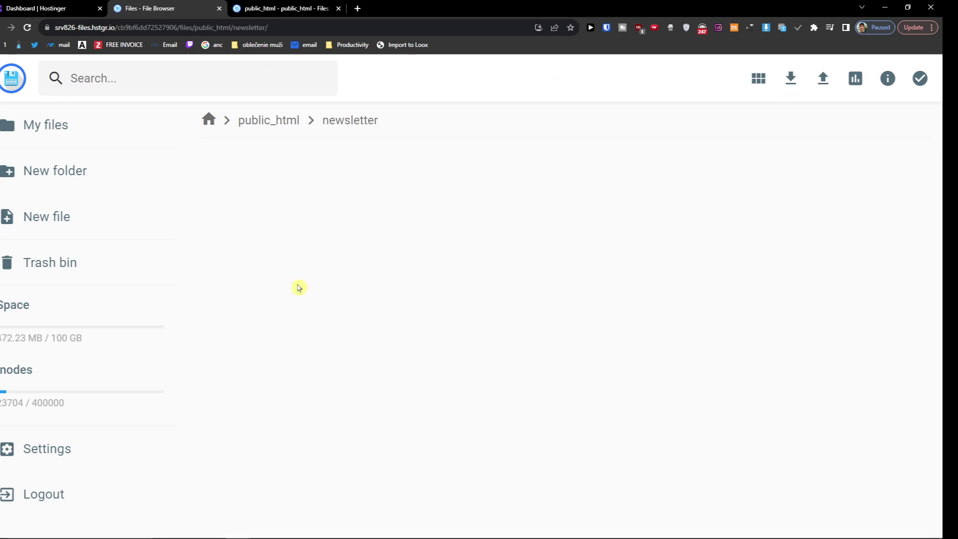
pyautogui.click(268, 120)
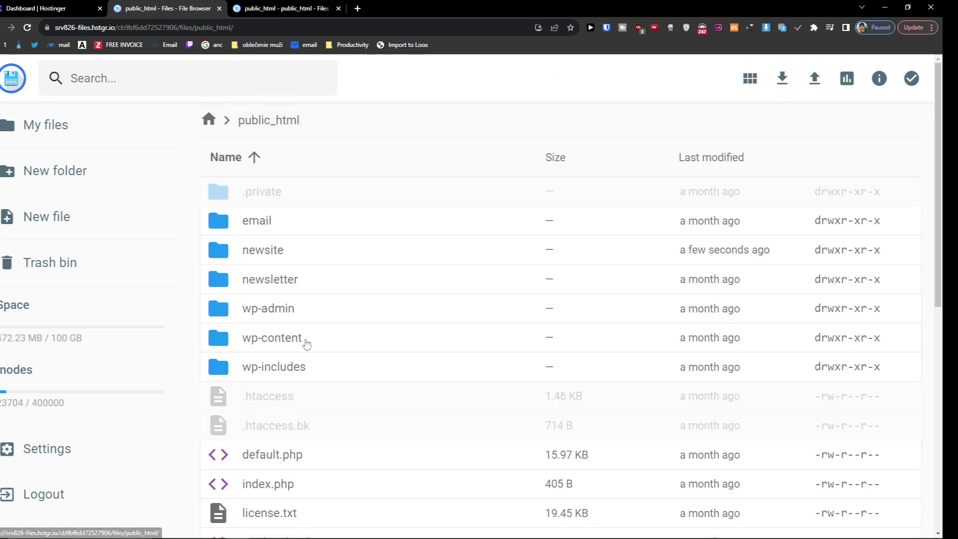
# Verify newsite now holds assets, index.html, page1.html and project.mobirise, checking inside assets.
pyautogui.doubleClick(307, 253)
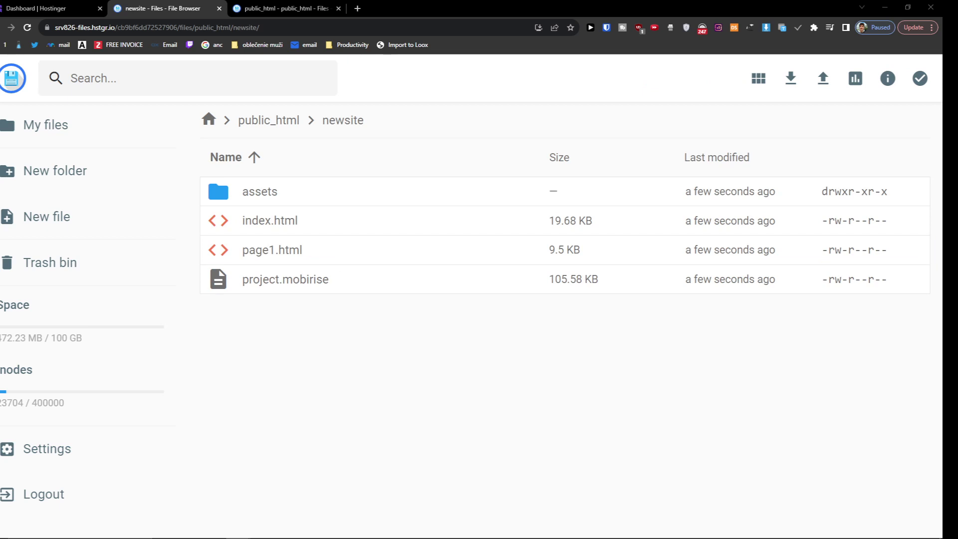
pyautogui.doubleClick(274, 191)
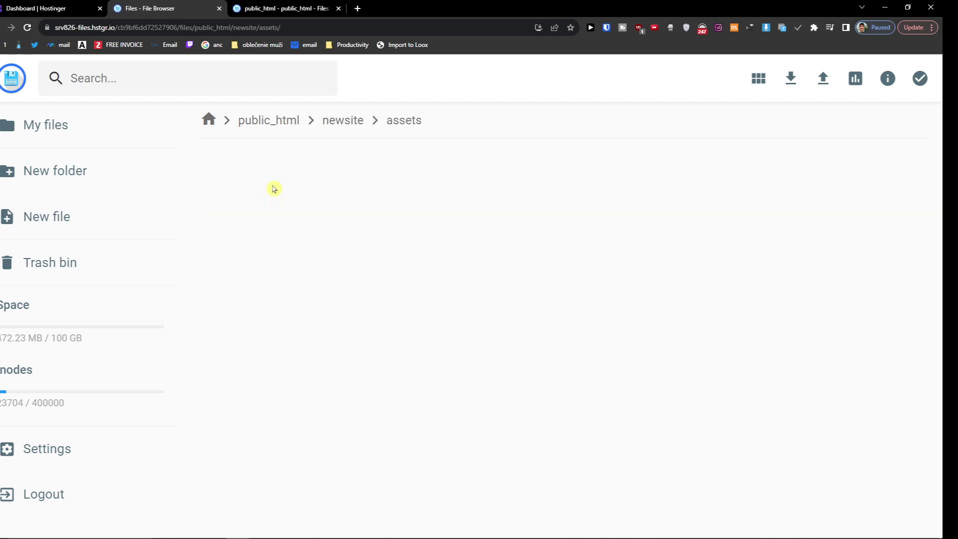
pyautogui.click(342, 121)
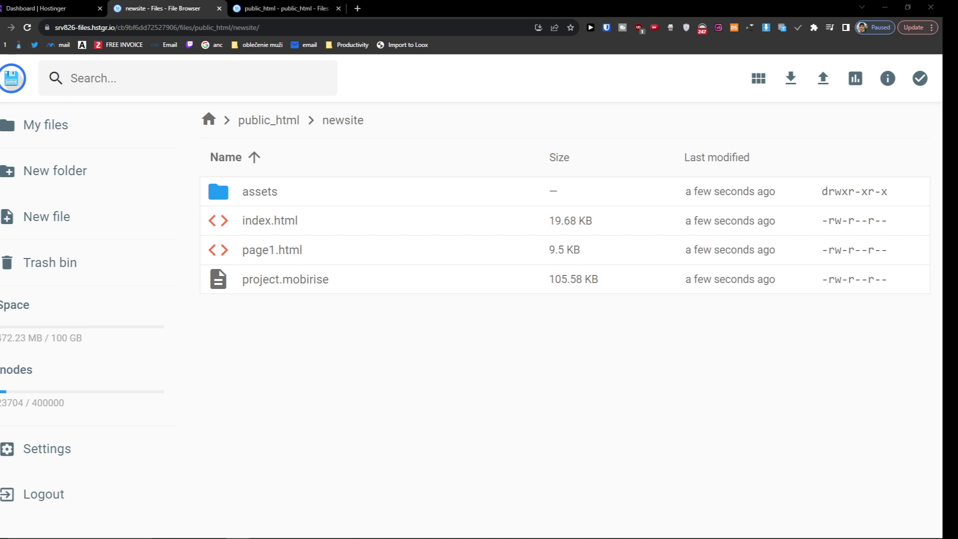
# Select all four newsite items and set the move destination to the parent /public_html/.
pyautogui.hotkey('ctrl', 'a')
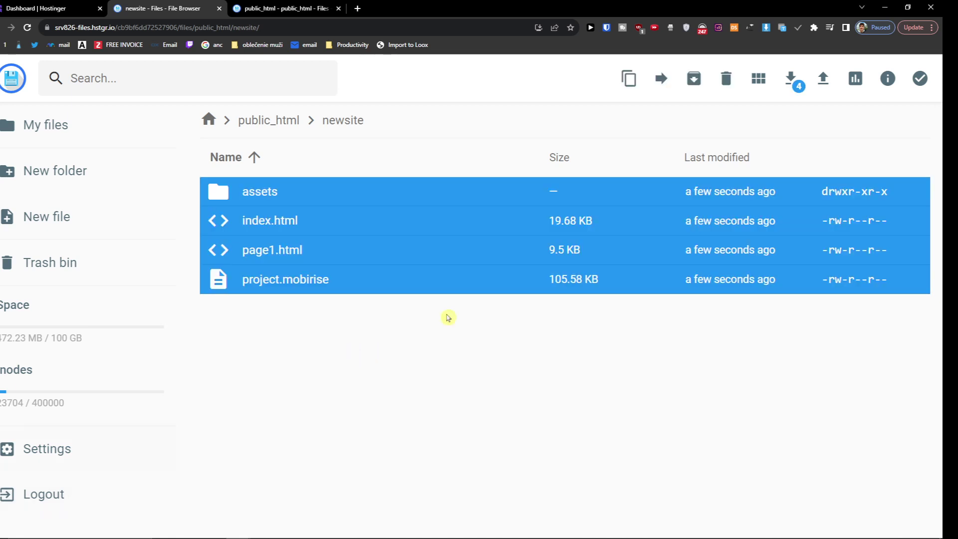
pyautogui.click(660, 78)
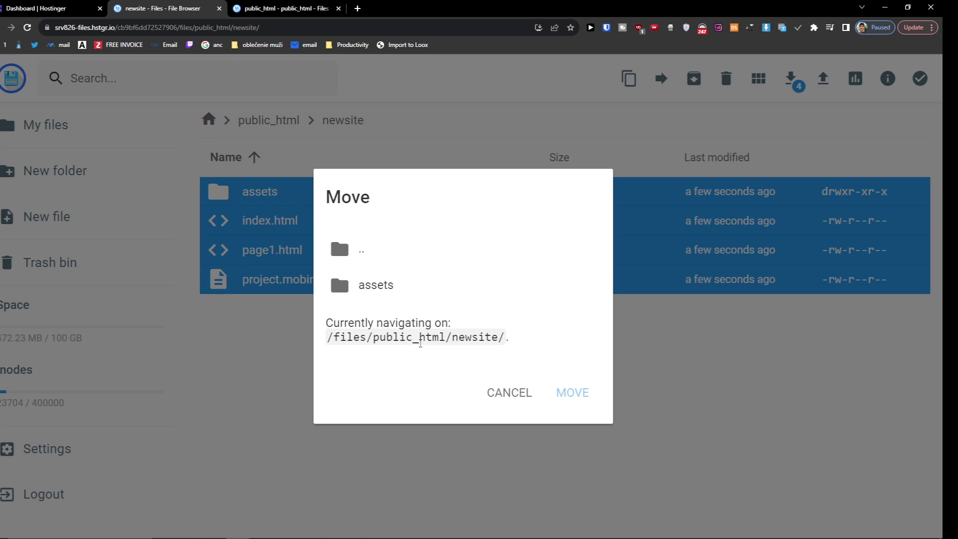
pyautogui.moveTo(340, 337); pyautogui.dragTo(513, 340)
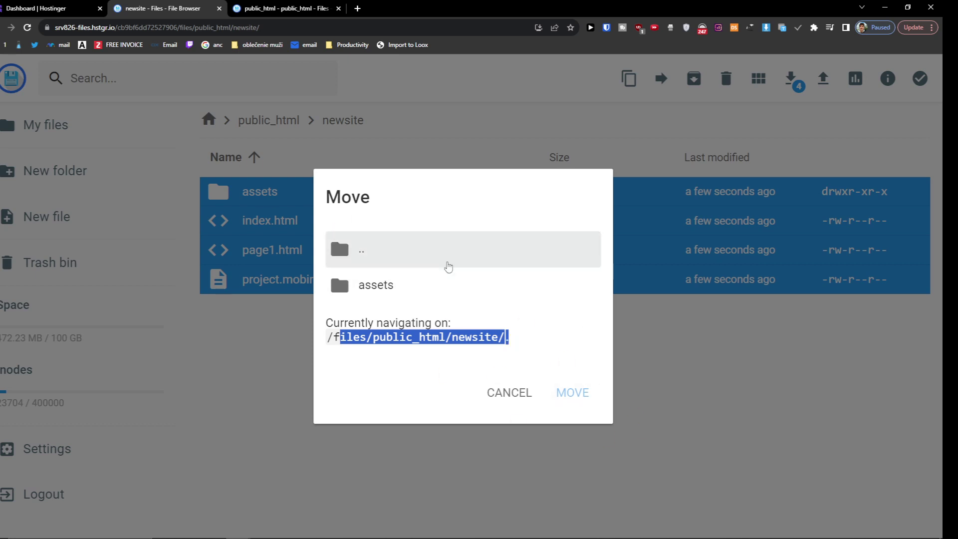
pyautogui.click(441, 257)
pyautogui.click(405, 297)
pyautogui.doubleClick(406, 251)
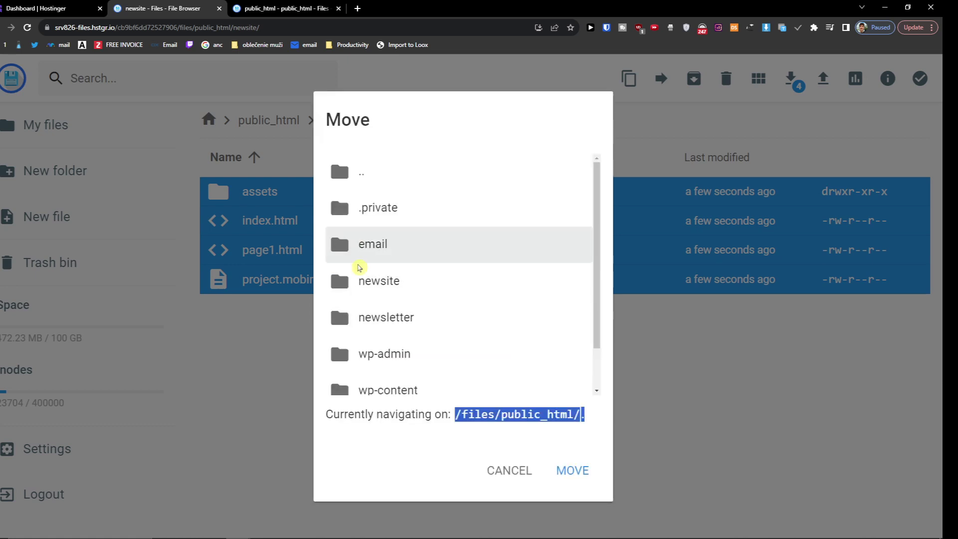
pyautogui.scroll(-1, 402, 313)
pyautogui.scroll(1, 402, 313)
# Confirm the destination path and move the files into public_html.
pyautogui.moveTo(454, 419)
pyautogui.mouseDown()
pyautogui.moveTo(608, 417)
pyautogui.moveTo(527, 452)
pyautogui.mouseUp()
pyautogui.moveTo(432, 414)
pyautogui.mouseDown()
pyautogui.moveTo(584, 419)
pyautogui.moveTo(465, 414)
pyautogui.mouseUp()
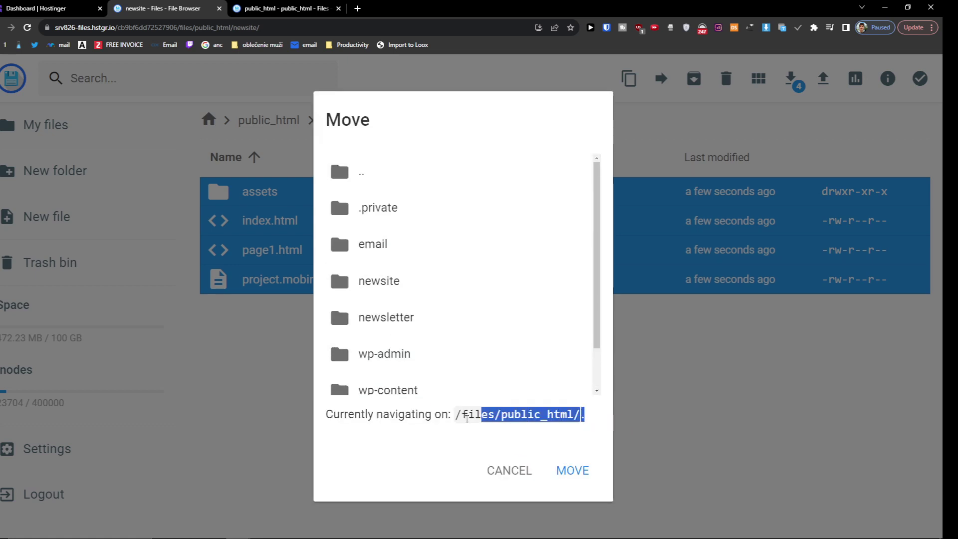
pyautogui.click(571, 469)
pyautogui.scroll(-5, 494, 449)
pyautogui.scroll(-1, 466, 444)
pyautogui.scroll(7, 466, 443)
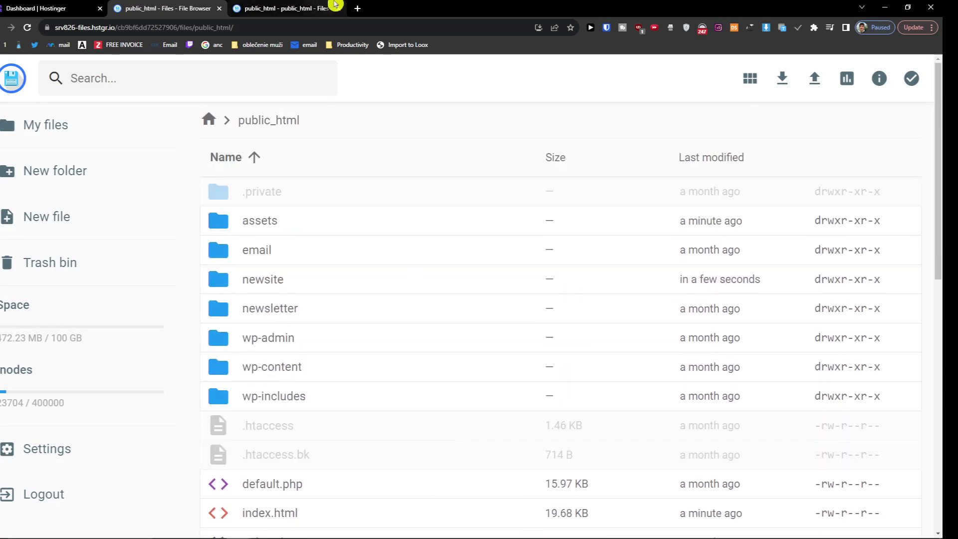
# Load productiveuniverse.com in a new tab to check the live site, then return to the file manager.
pyautogui.click(360, 7)
pyautogui.write('pro')
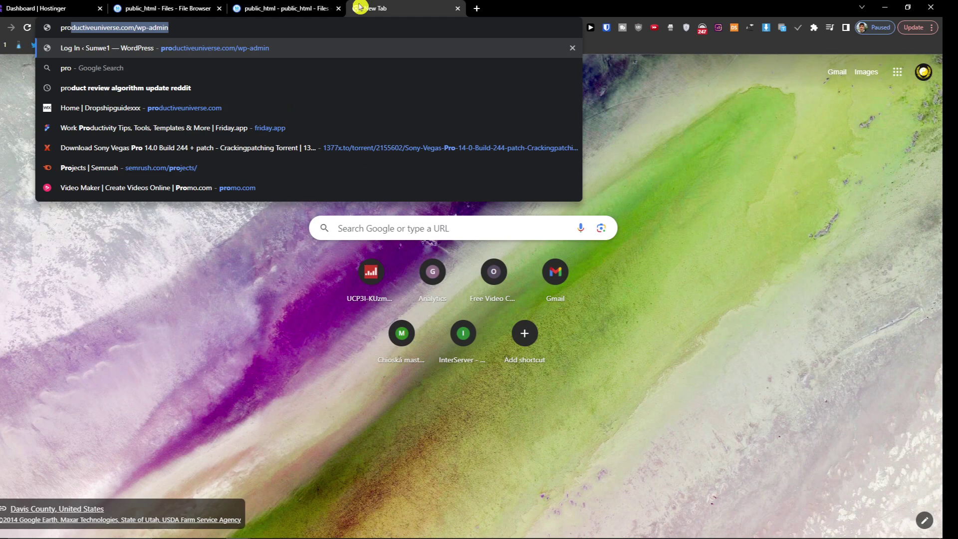
pyautogui.write('ductive')
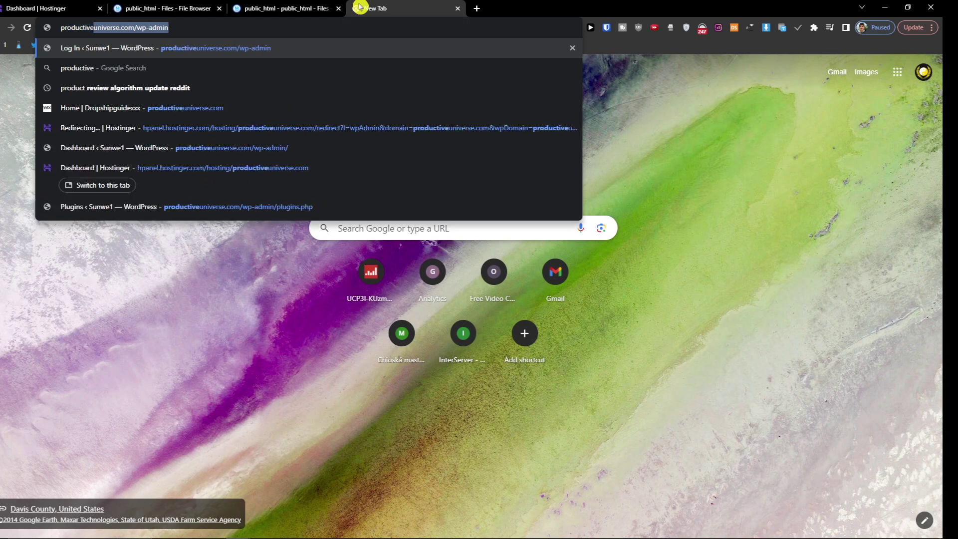
pyautogui.write('universe.com')
pyautogui.press('Delete')
pyautogui.press('Return')
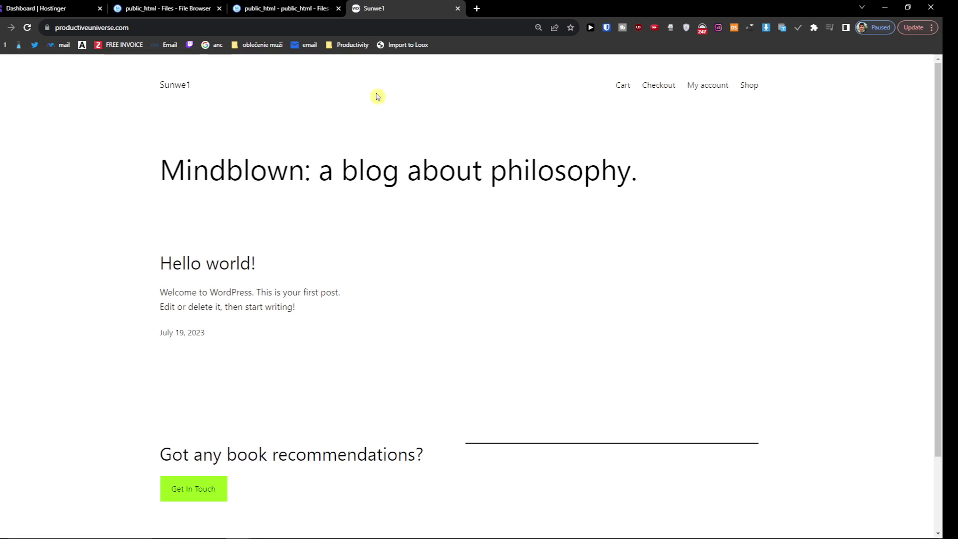
pyautogui.scroll(-1, 160, 154)
pyautogui.click(165, 9)
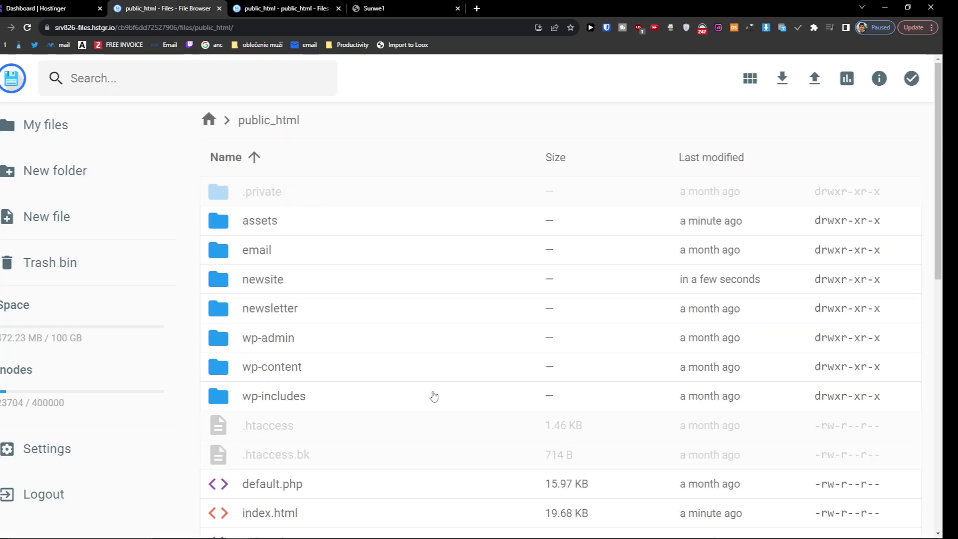
pyautogui.scroll(-5, 401, 379)
pyautogui.scroll(-3, 402, 379)
pyautogui.scroll(8, 397, 380)
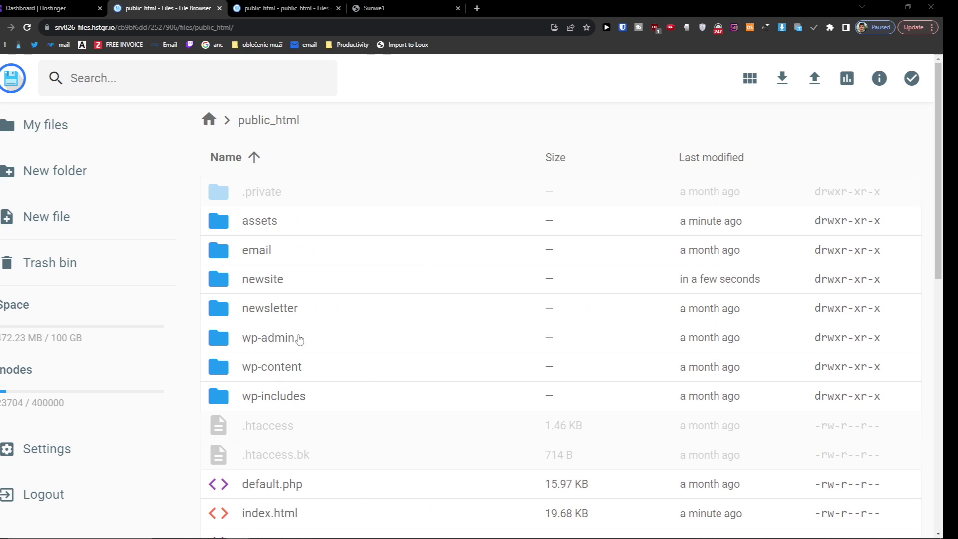
pyautogui.doubleClick(323, 279)
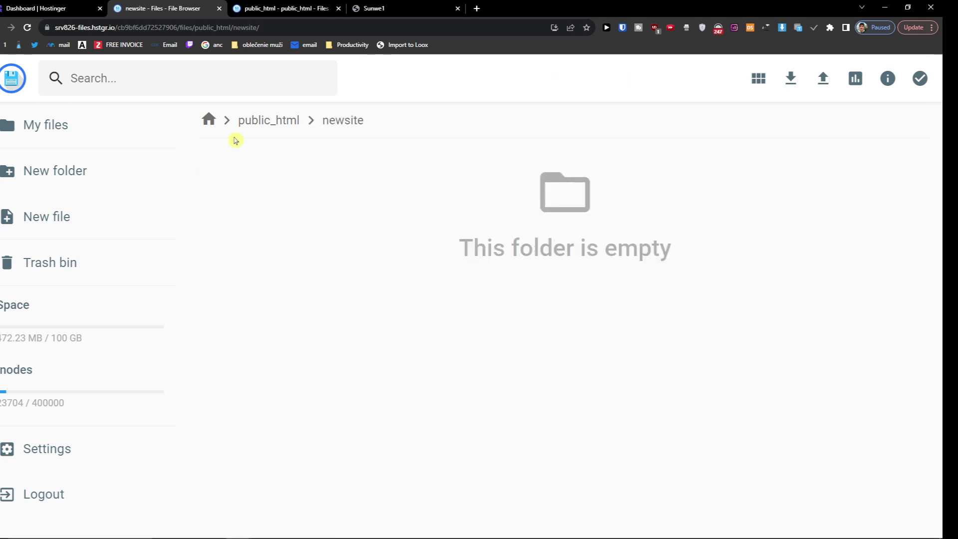
pyautogui.click(292, 121)
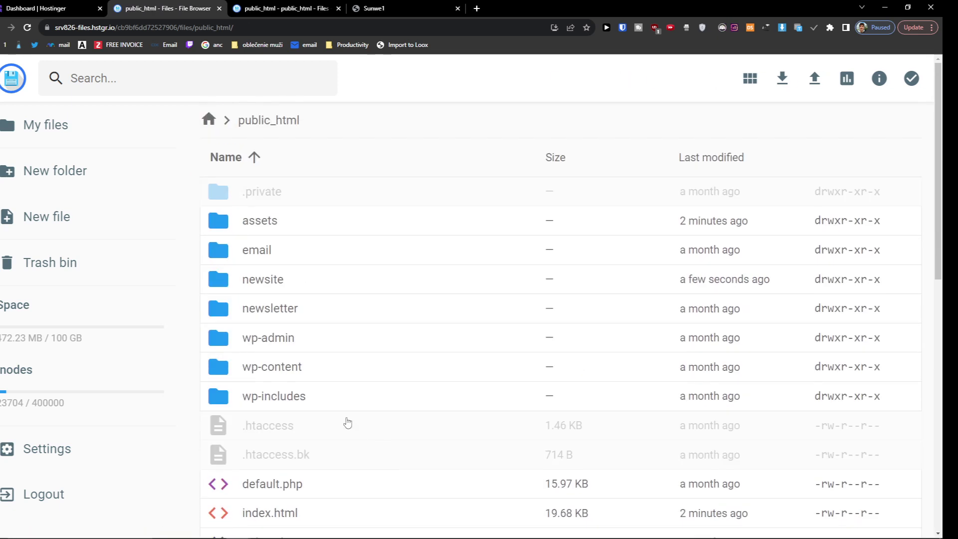
pyautogui.doubleClick(317, 293)
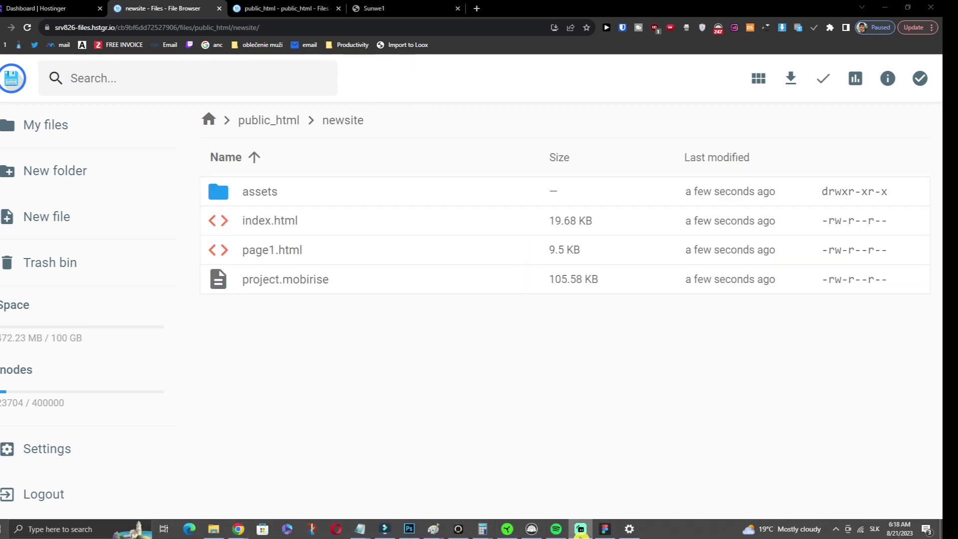
pyautogui.click(284, 8)
pyautogui.hotkey('ctrl', 'Tab')
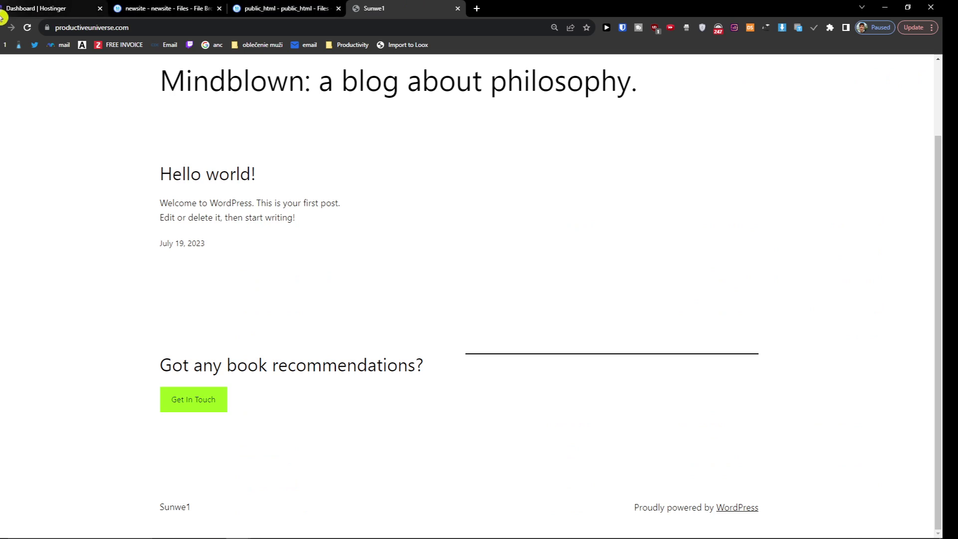
pyautogui.click(160, 8)
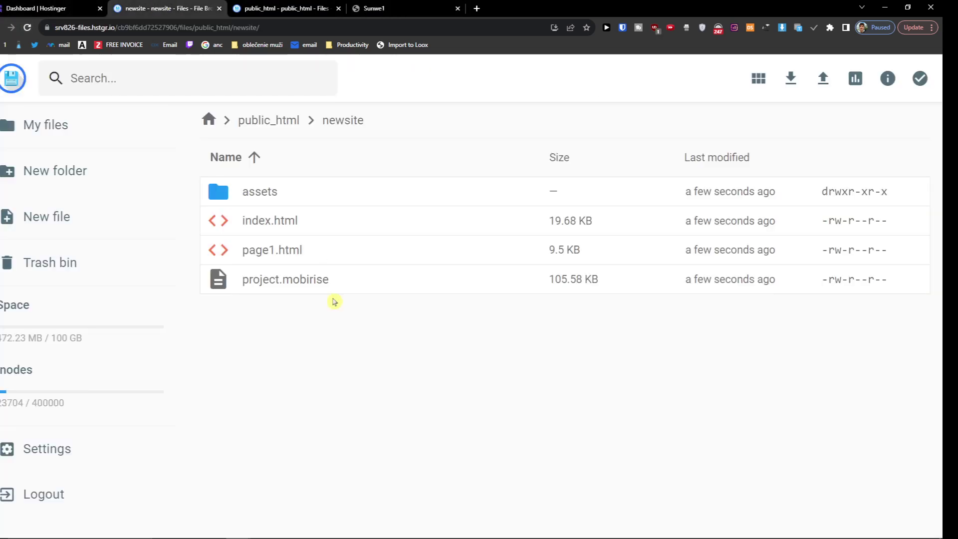
pyautogui.click(268, 124)
pyautogui.scroll(-4, 337, 337)
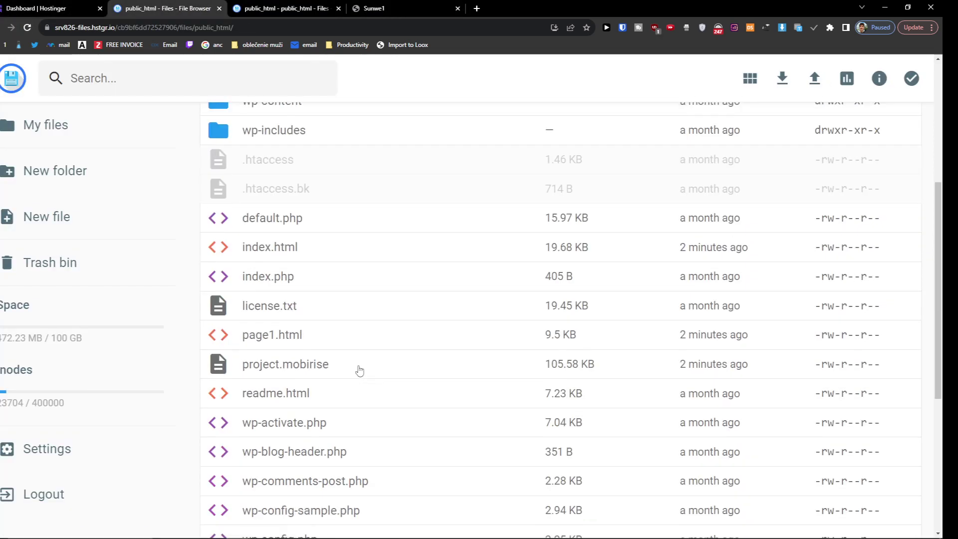
pyautogui.scroll(-4, 358, 369)
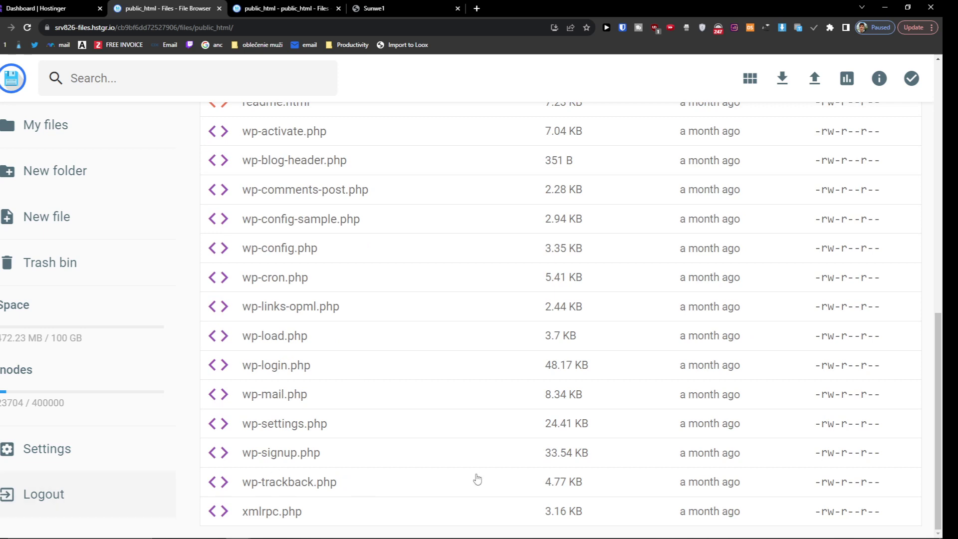
pyautogui.scroll(5, 224, 502)
pyautogui.scroll(3, 259, 509)
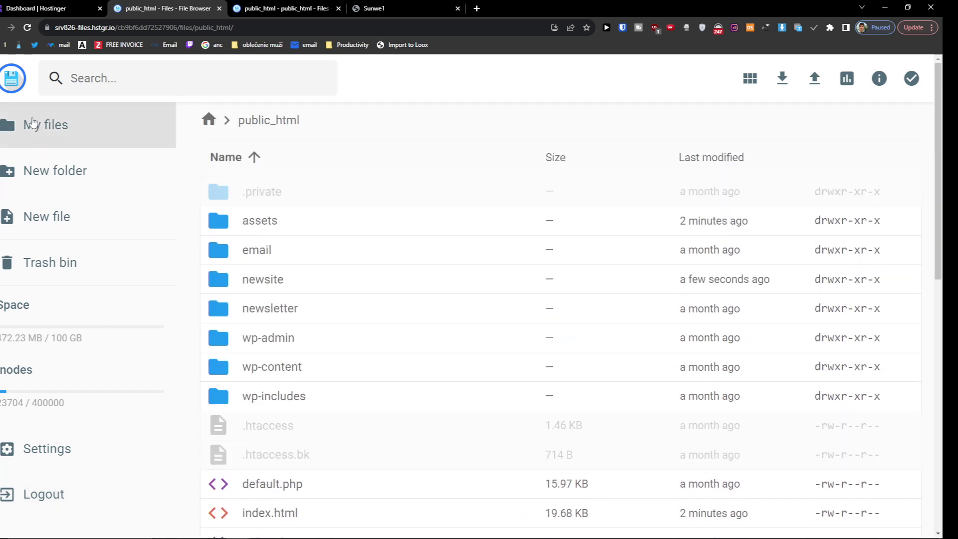